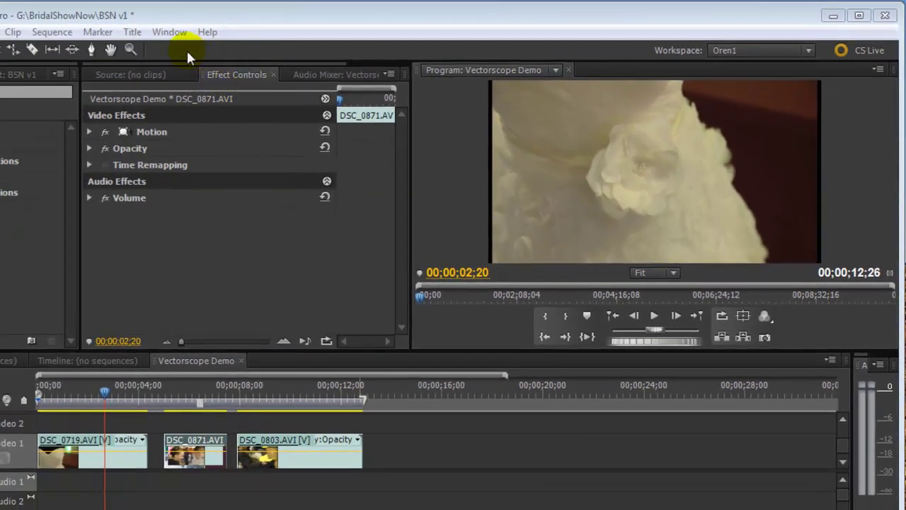
- Open a Reference Monitor for the sequence and set it to show the vectorscope
click(170, 32)
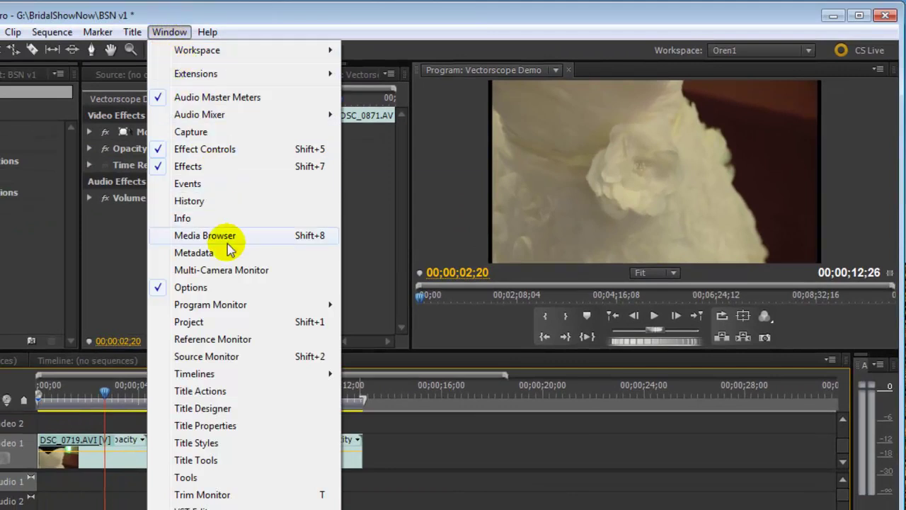
click(220, 339)
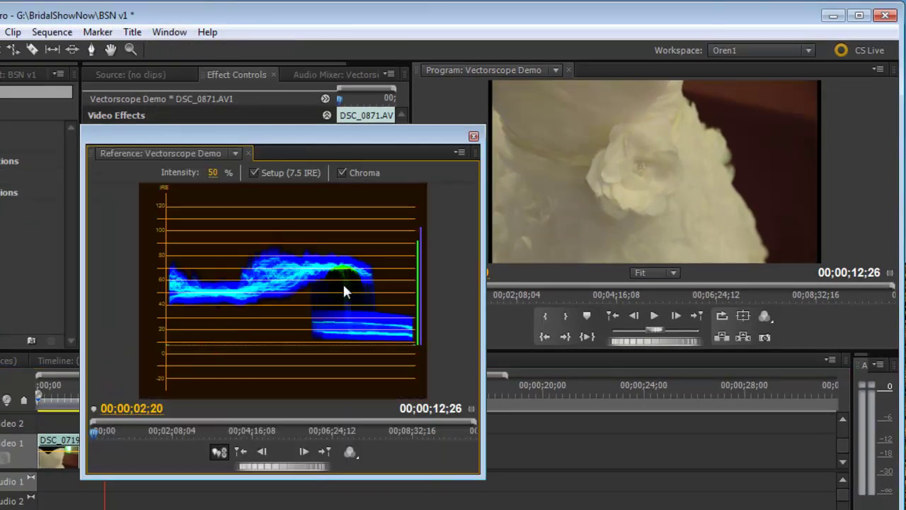
click(458, 153)
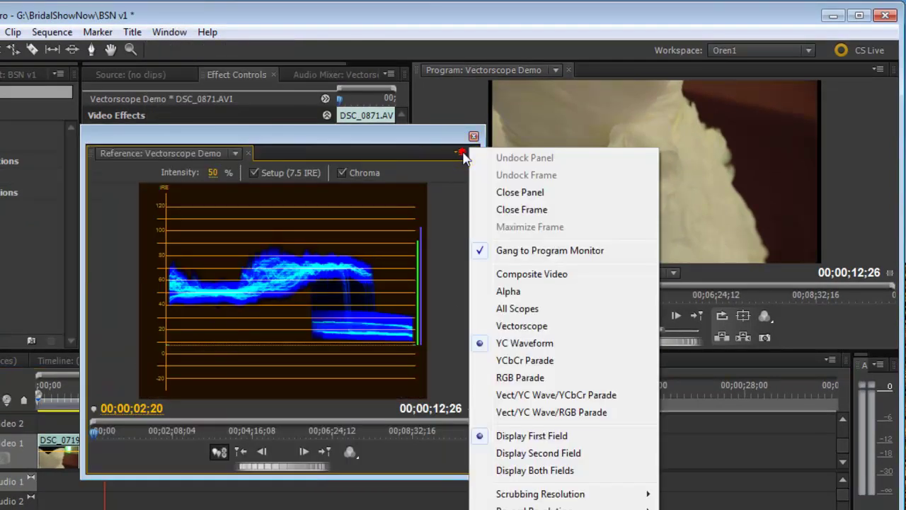
click(513, 322)
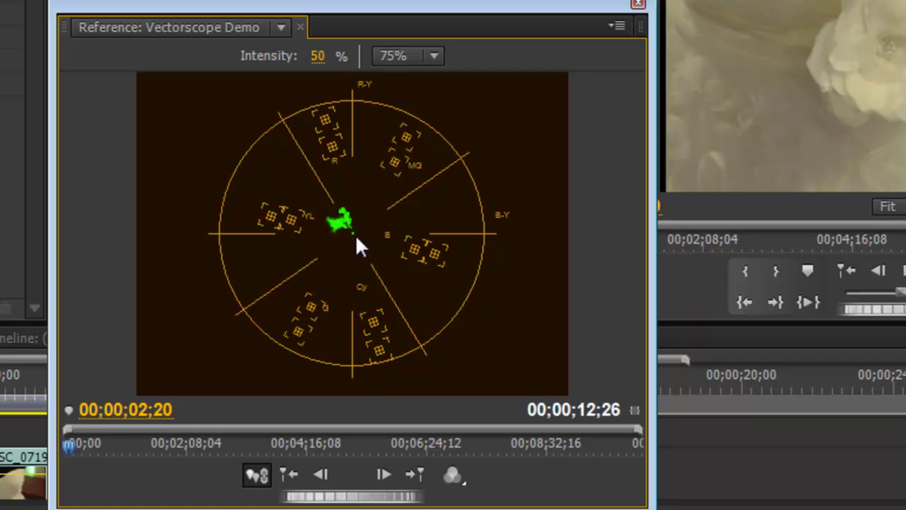
- Move the scope window aside and apply Fast Color Corrector to clip DSC_0719
drag(338, 5, 671, 245)
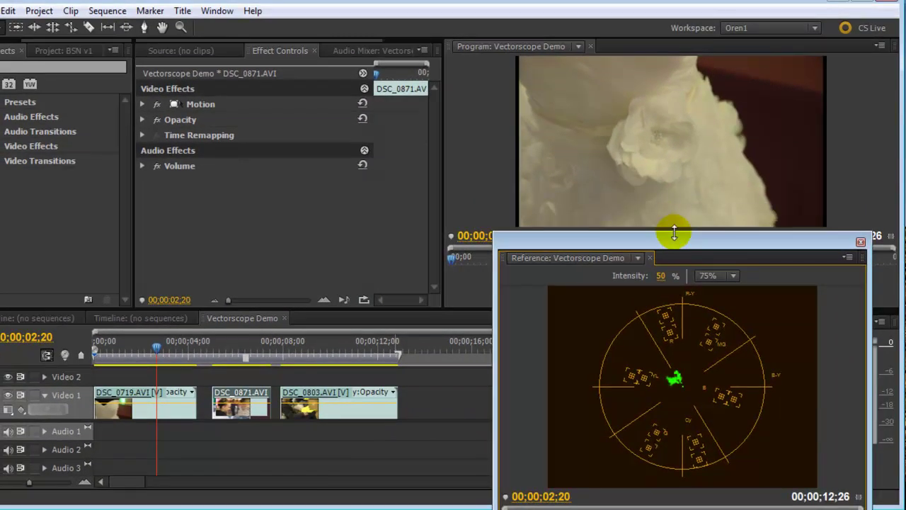
click(677, 227)
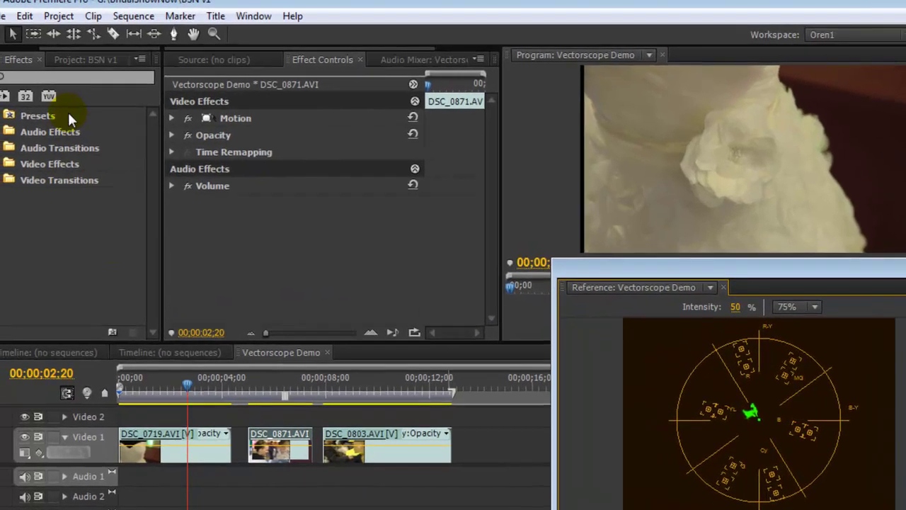
click(33, 66)
text(fast)
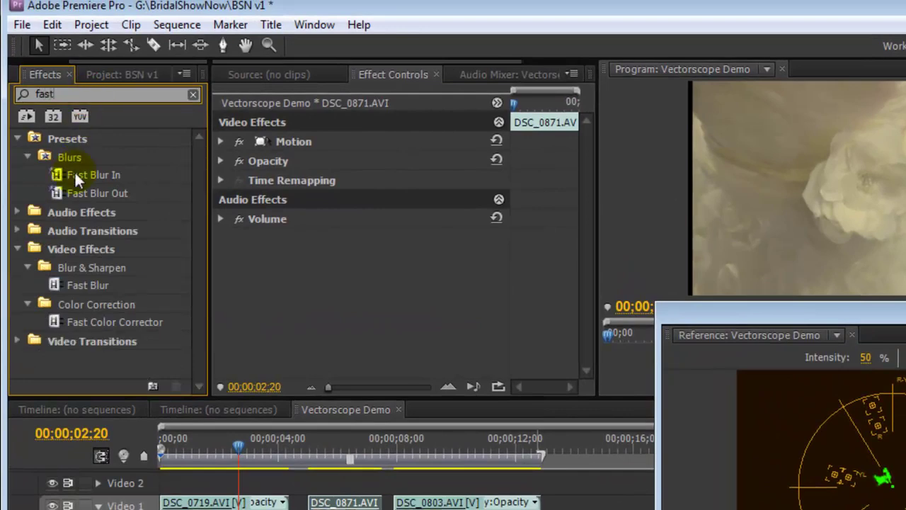
drag(50, 318, 220, 503)
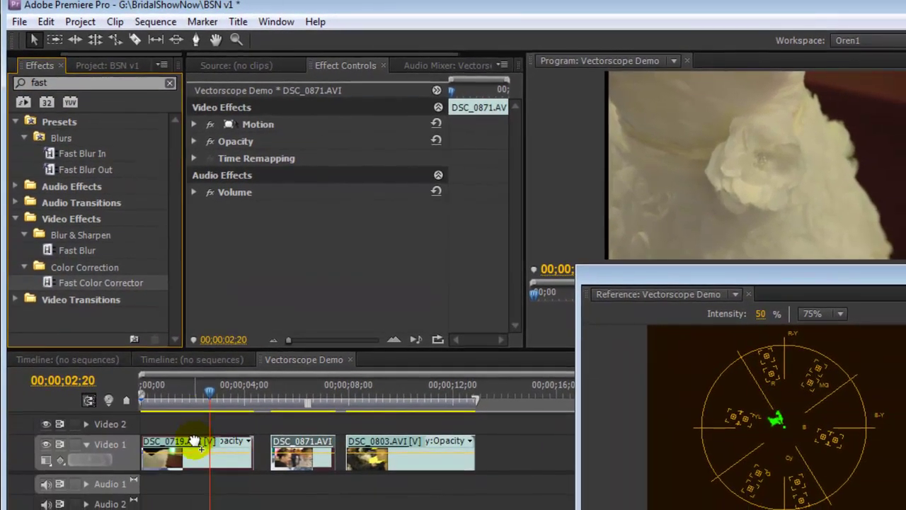
drag(194, 442, 195, 443)
- Shift the Fast Color Corrector's Hue Balance slightly off centre to adjust the dress colour
click(193, 175)
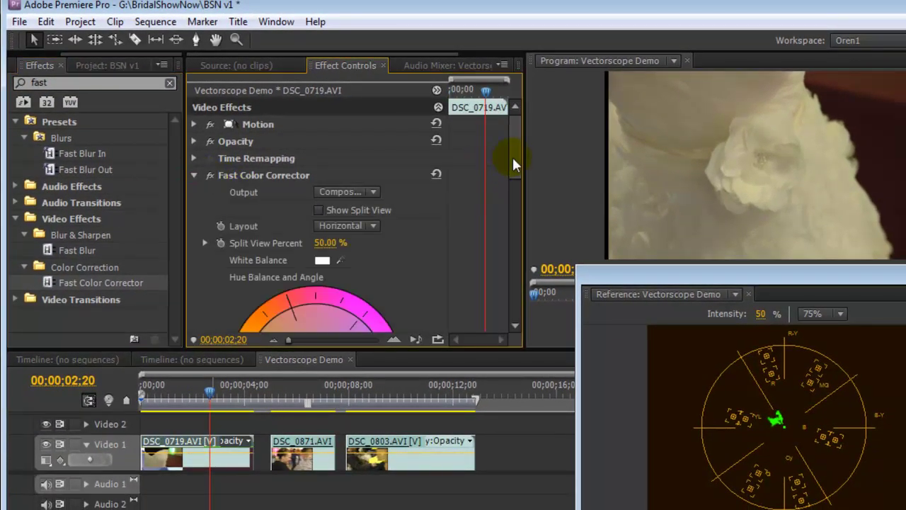
drag(513, 158, 512, 198)
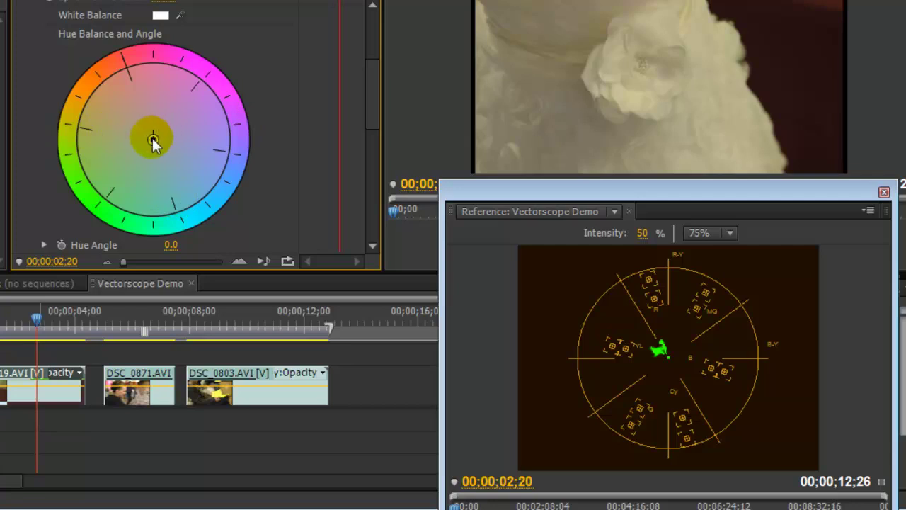
mouse_move(152, 137)
mouse_down()
mouse_move(177, 158)
mouse_move(150, 139)
mouse_move(170, 152)
mouse_up()
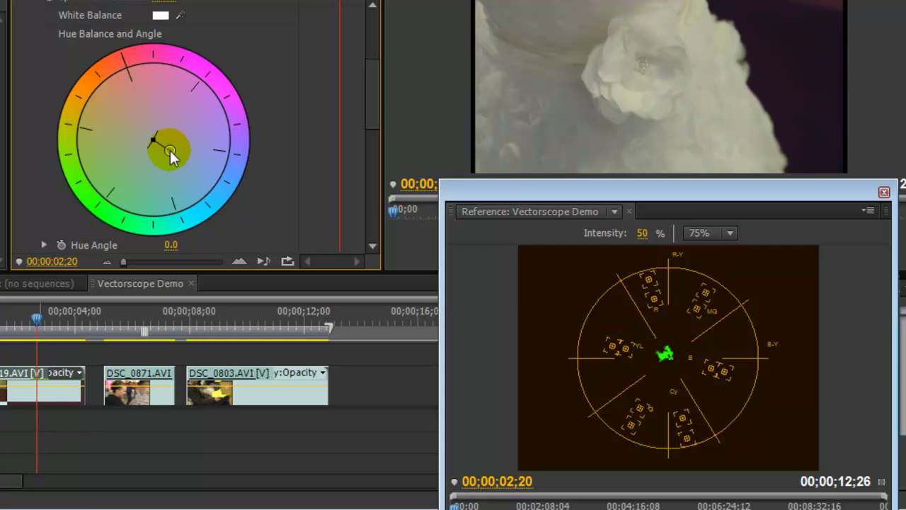
- Switch the Reference monitor's scope to YC Waveform
click(696, 199)
drag(375, 92, 370, 154)
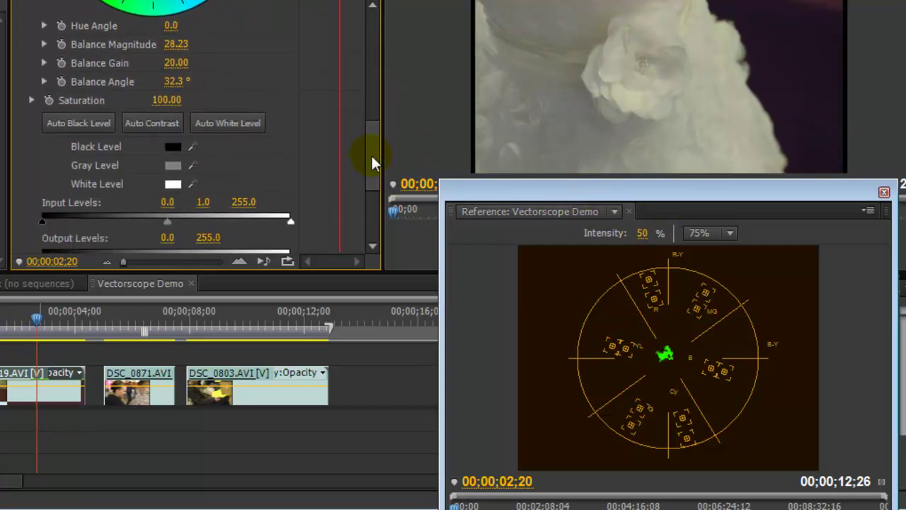
click(866, 210)
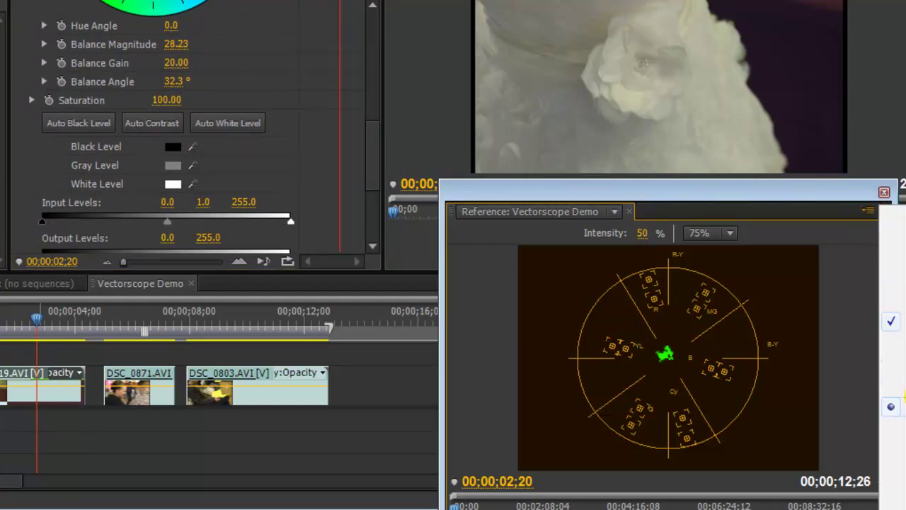
click(896, 424)
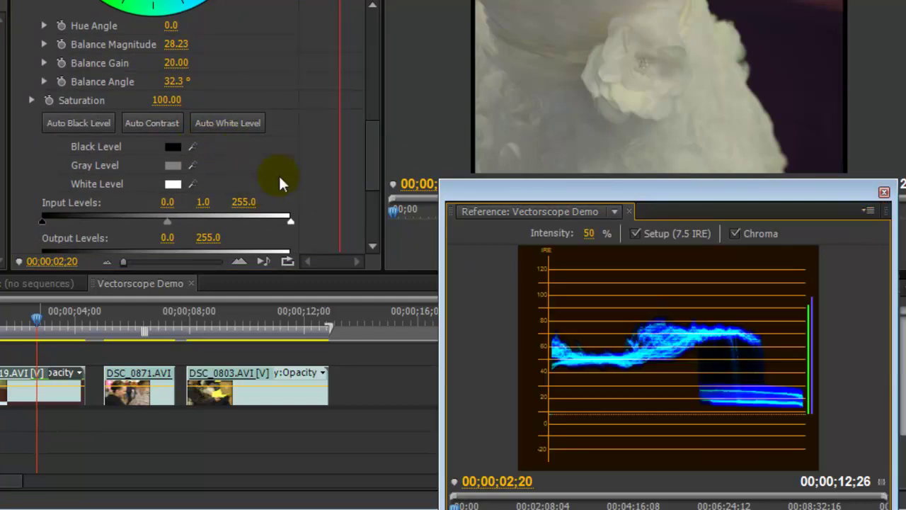
- Lower Input White Level to 214 to brighten the dress, then return to Vectorscope
drag(376, 141, 374, 170)
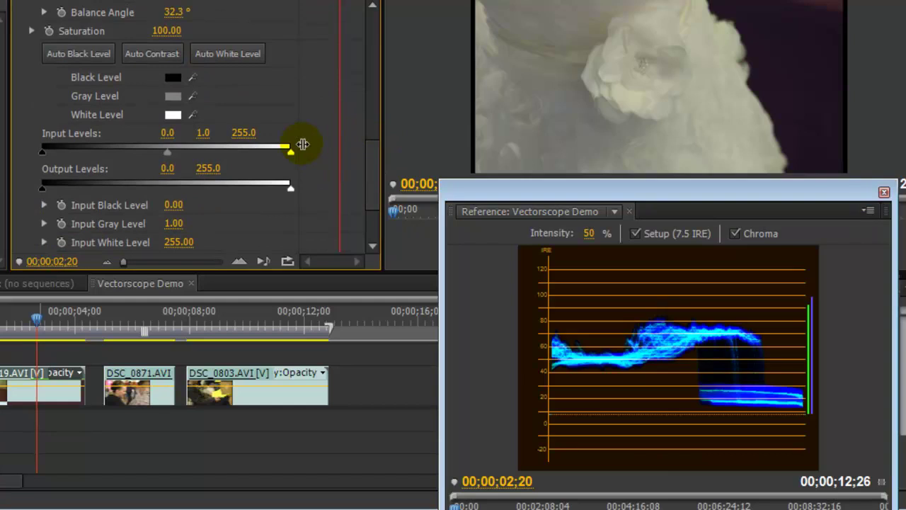
drag(292, 153, 251, 154)
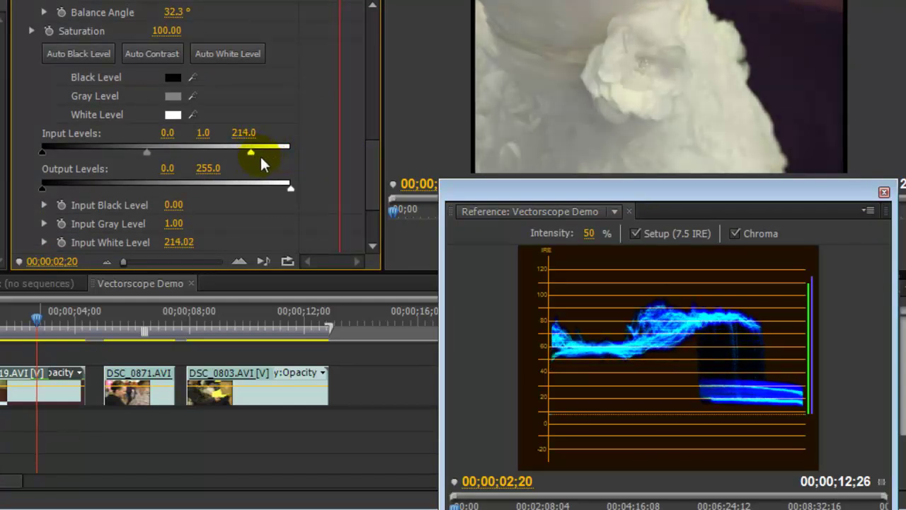
click(869, 211)
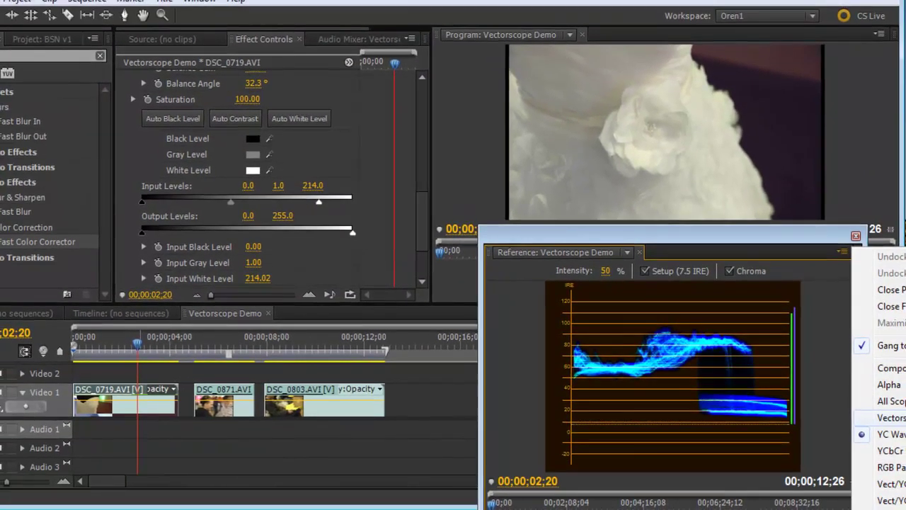
click(902, 402)
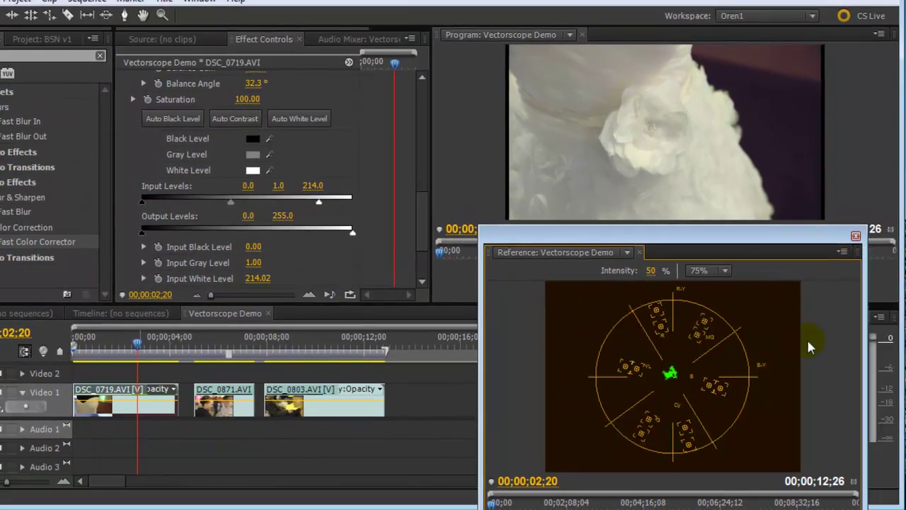
- Go to the skin-tone frame 00;00;05;11 and apply Four-Point Garbage Matte to DSC_0871
click(221, 343)
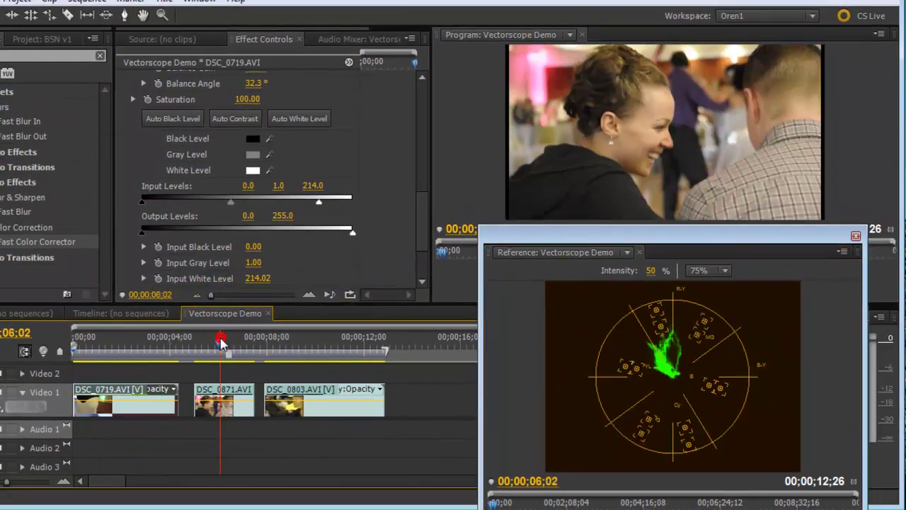
drag(221, 343, 208, 345)
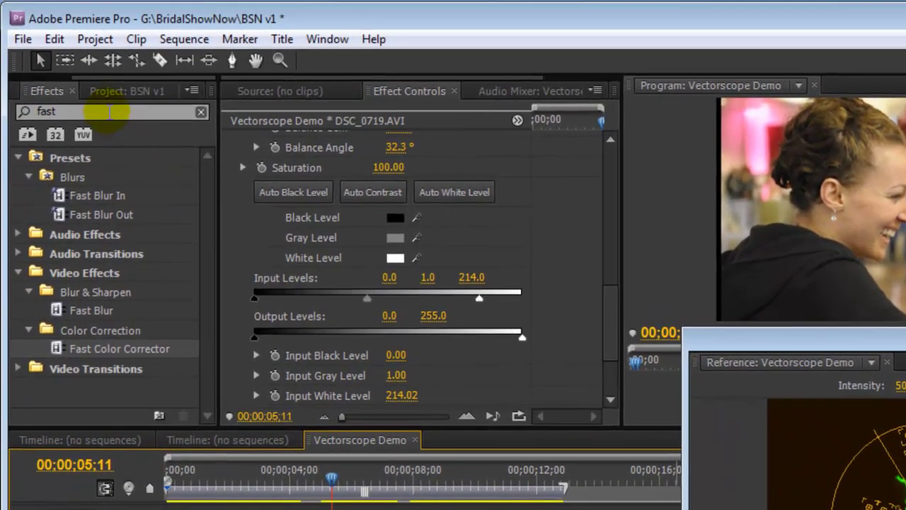
double_click(107, 111)
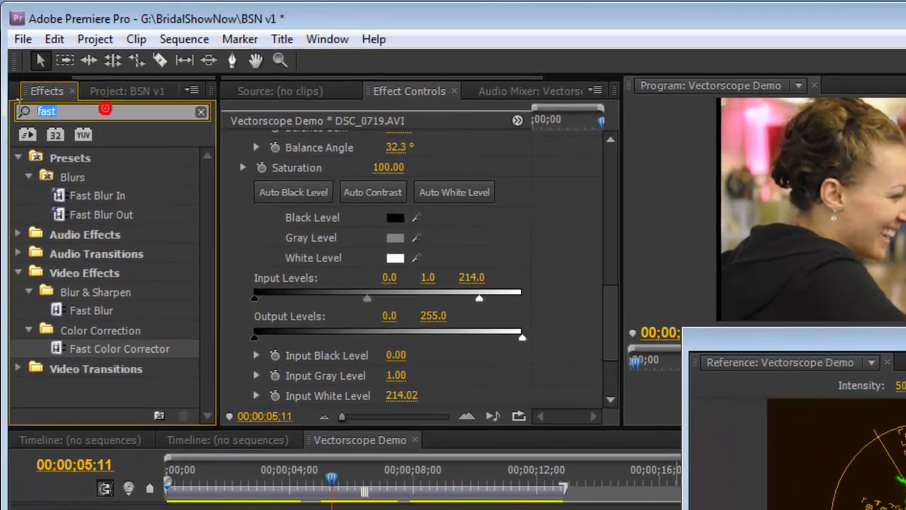
text(fou)
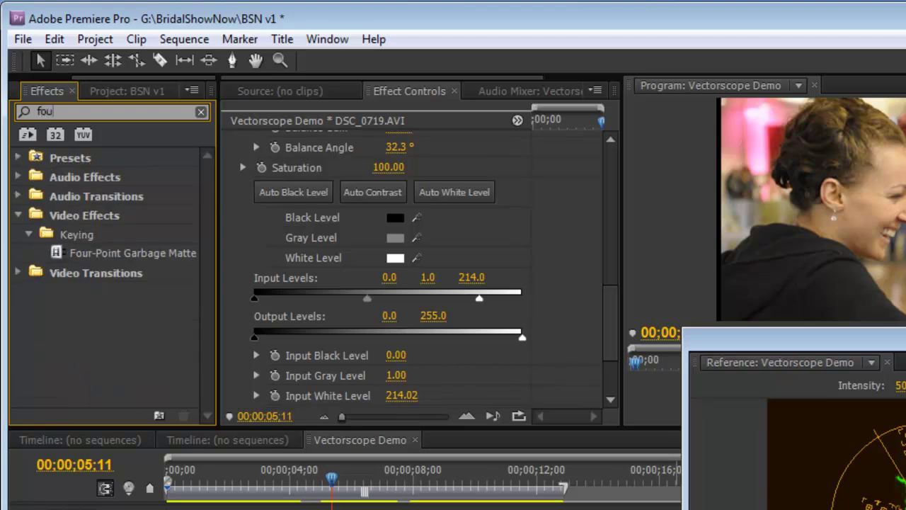
drag(63, 252, 335, 509)
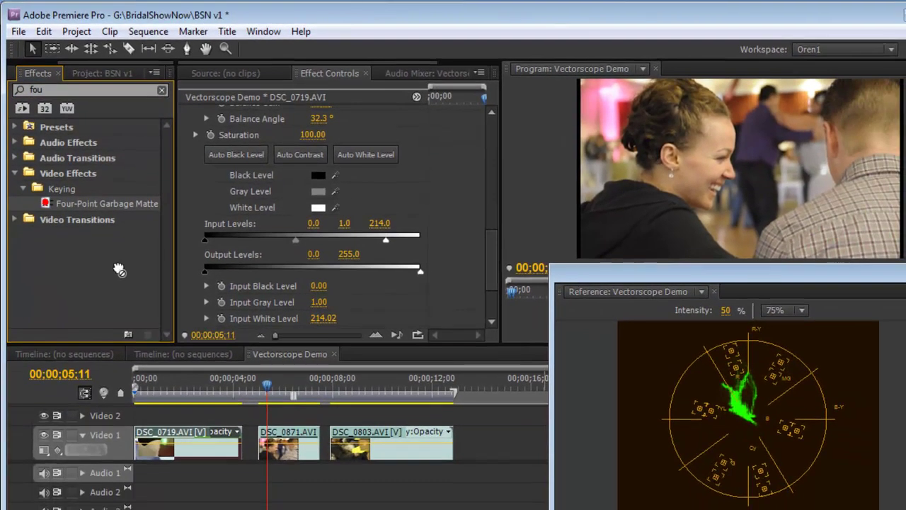
drag(269, 415, 281, 440)
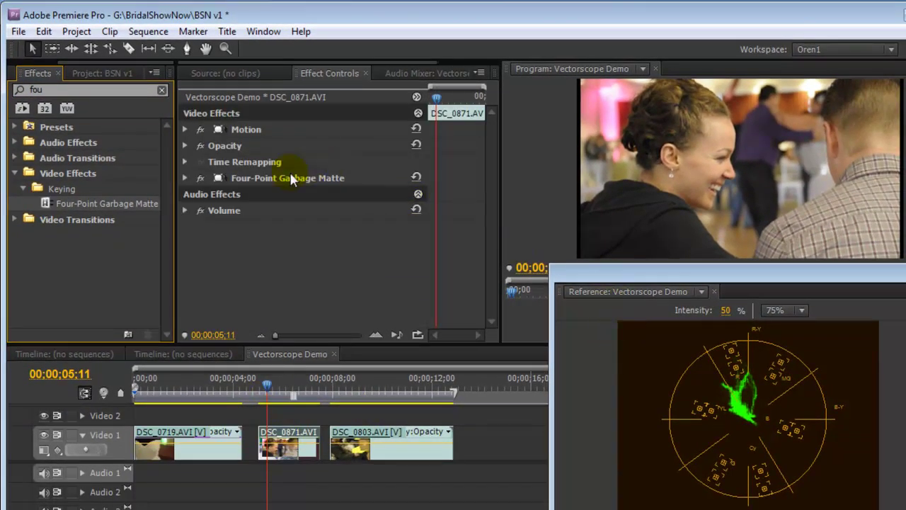
- Drag the matte's four corners in to isolate a thin strip of the woman's facial skin
click(224, 177)
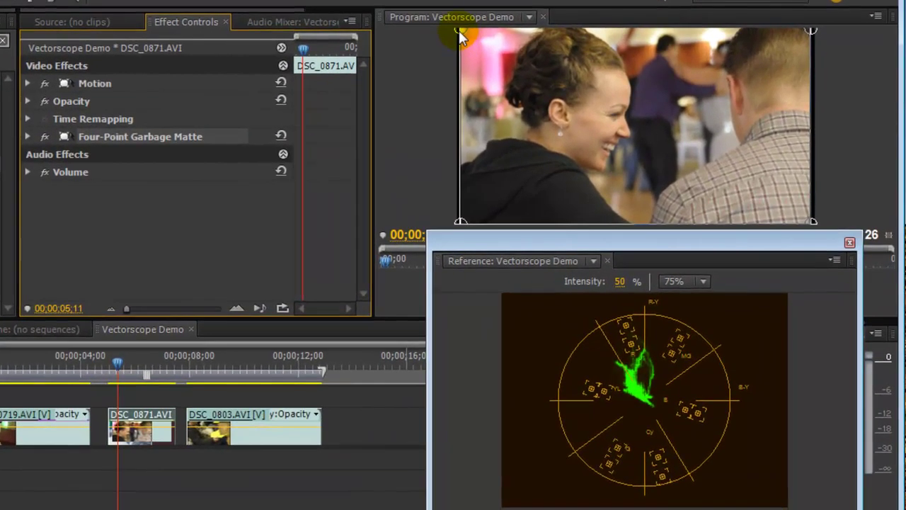
drag(458, 32, 602, 60)
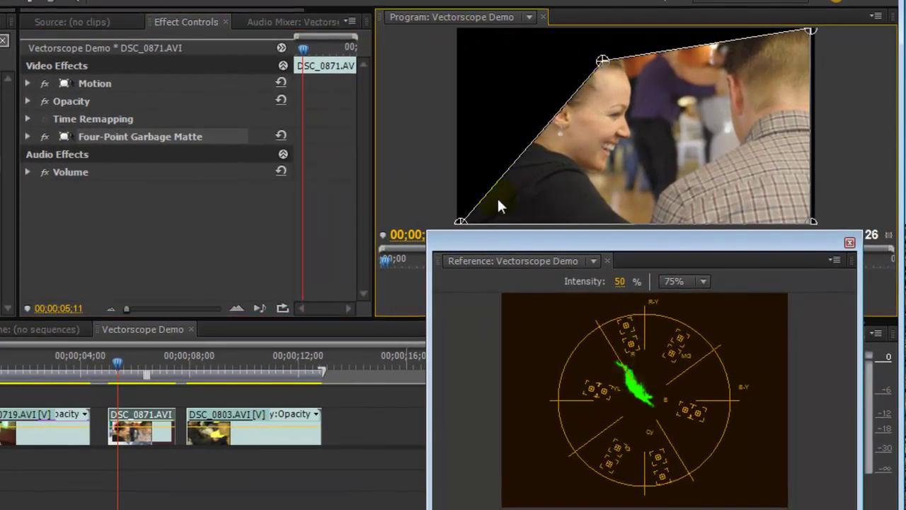
drag(461, 221, 564, 150)
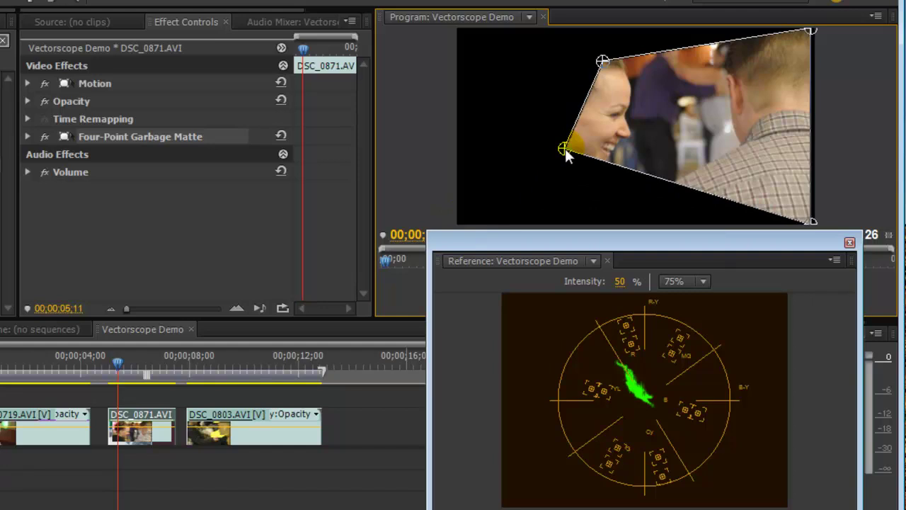
drag(811, 32, 623, 69)
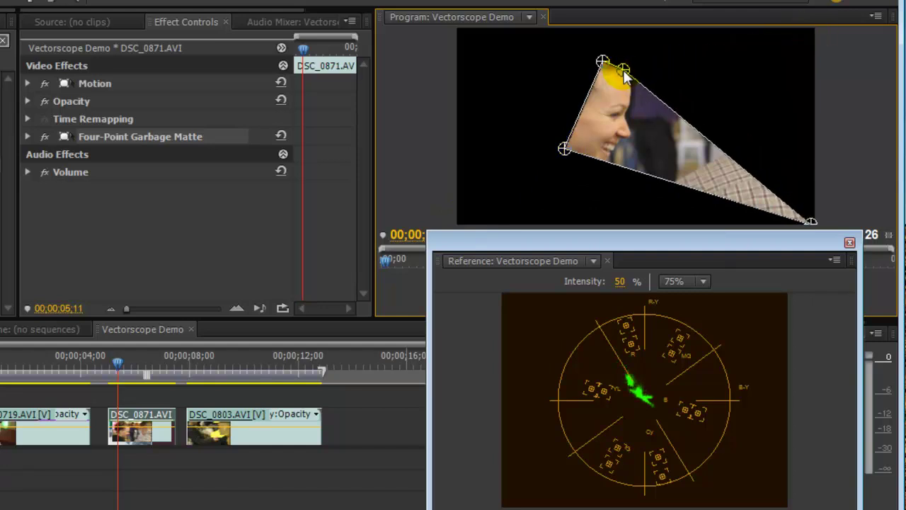
drag(811, 224, 593, 149)
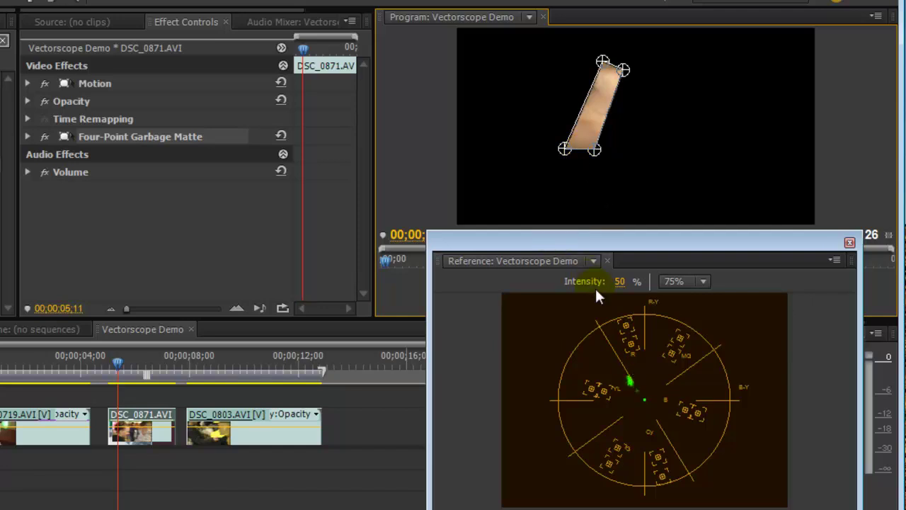
- Park at 00;00;09;13 on DSC_0803's yellow paper and move the vectorscope window up
click(227, 362)
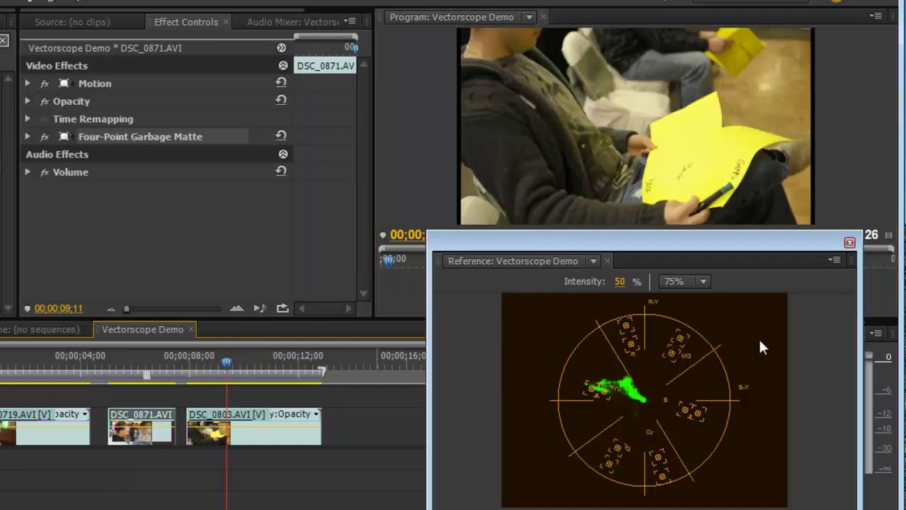
click(244, 365)
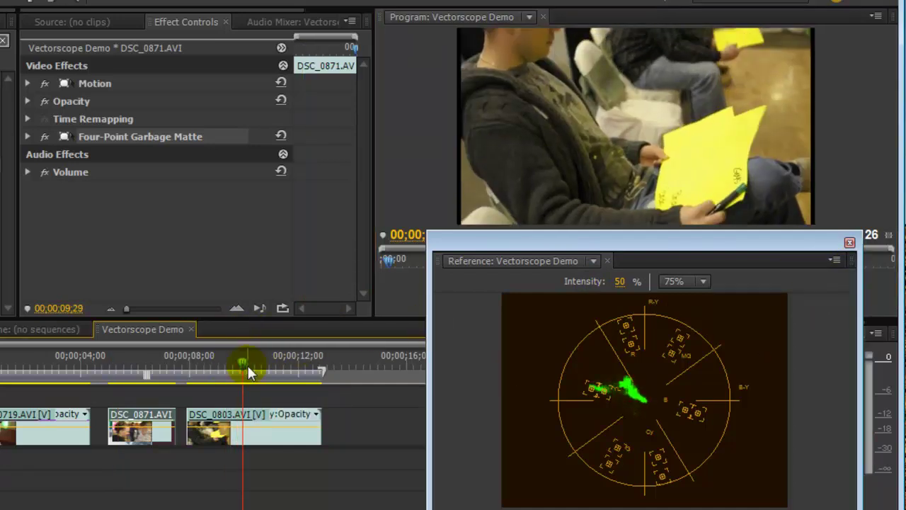
click(235, 368)
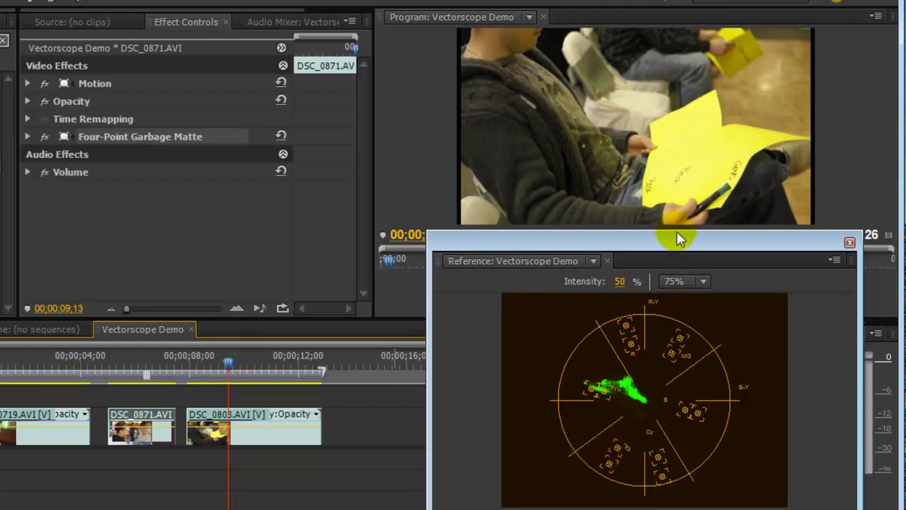
drag(678, 239, 653, 63)
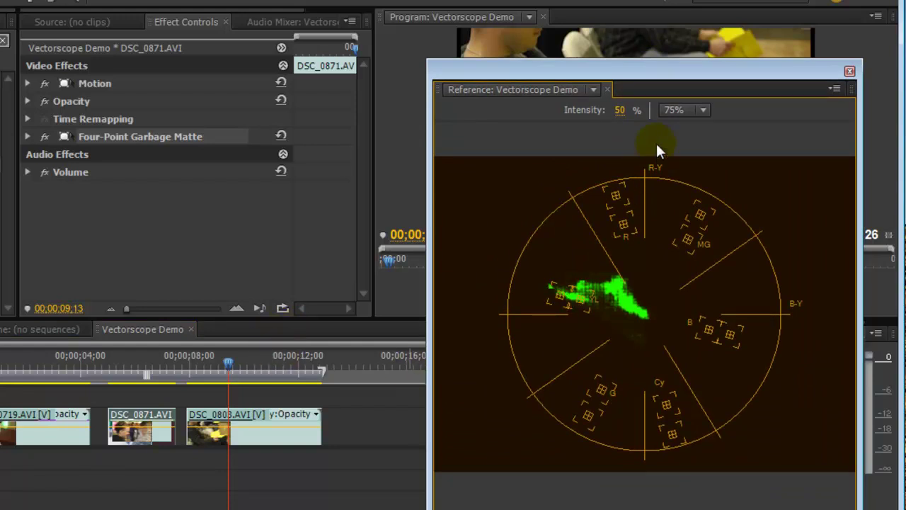
- Toggle the vectorscope scale to 100% and back to 75%
click(702, 109)
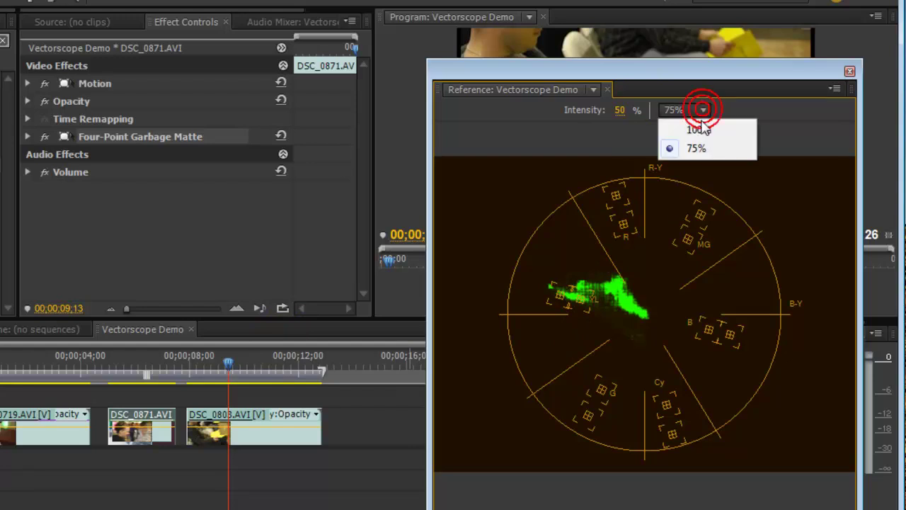
click(700, 131)
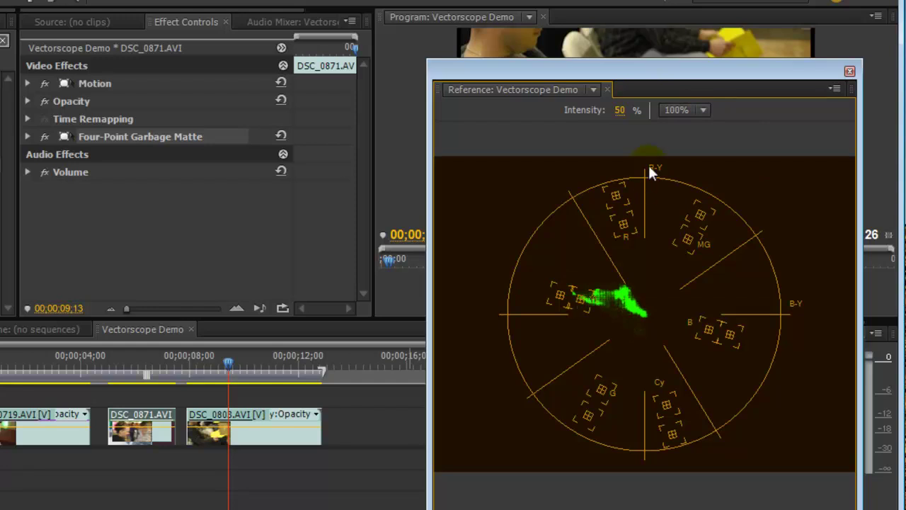
click(673, 110)
click(695, 147)
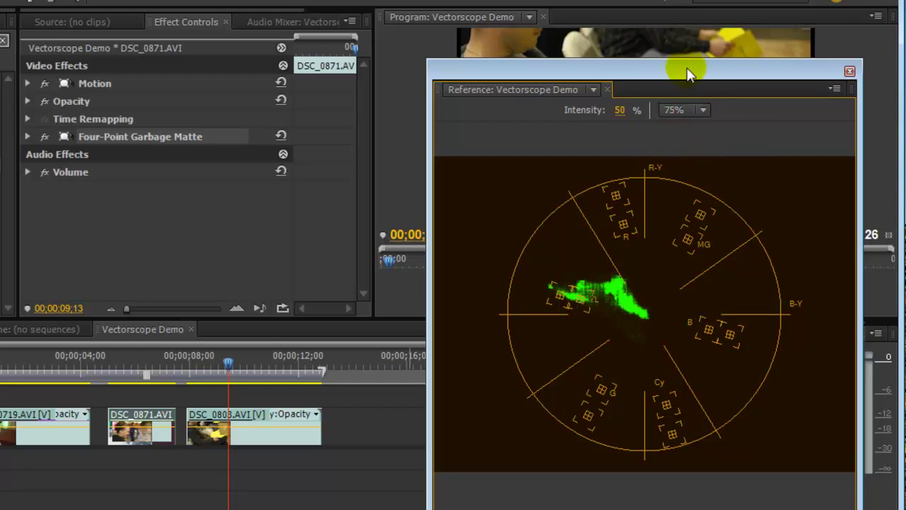
- Move the vectorscope down and apply Broadcast Colors to clip DSC_0803
drag(690, 67, 680, 245)
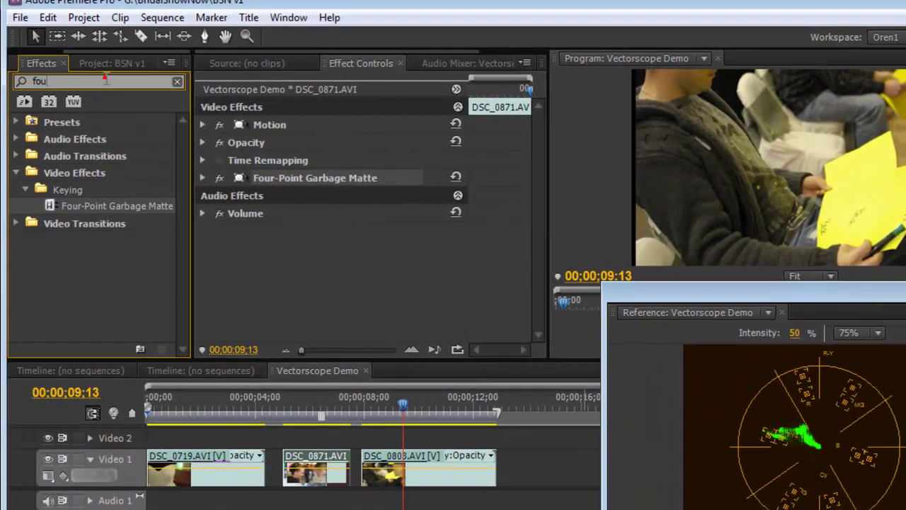
click(104, 80)
text(broad)
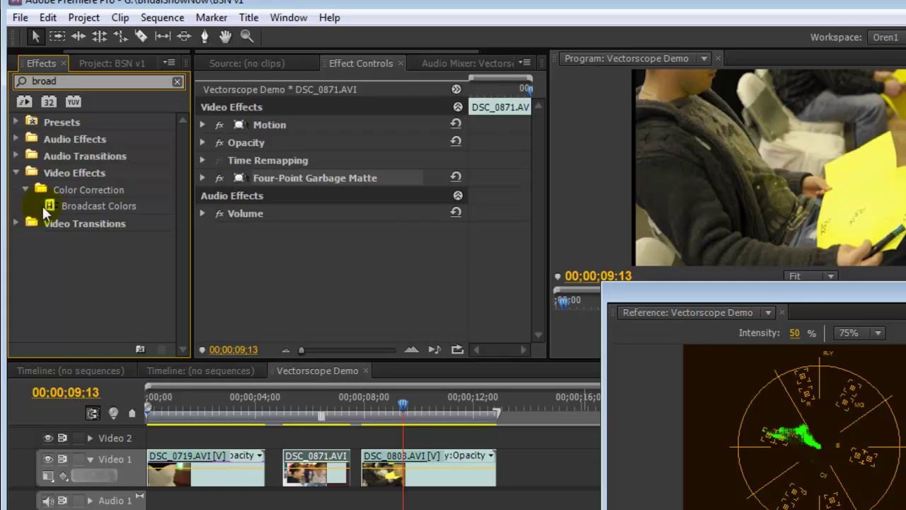
drag(47, 204, 411, 442)
- Set How to Make Color Safe to Reduce Saturation and lower Maximum Signal Amplitude to 104
click(202, 178)
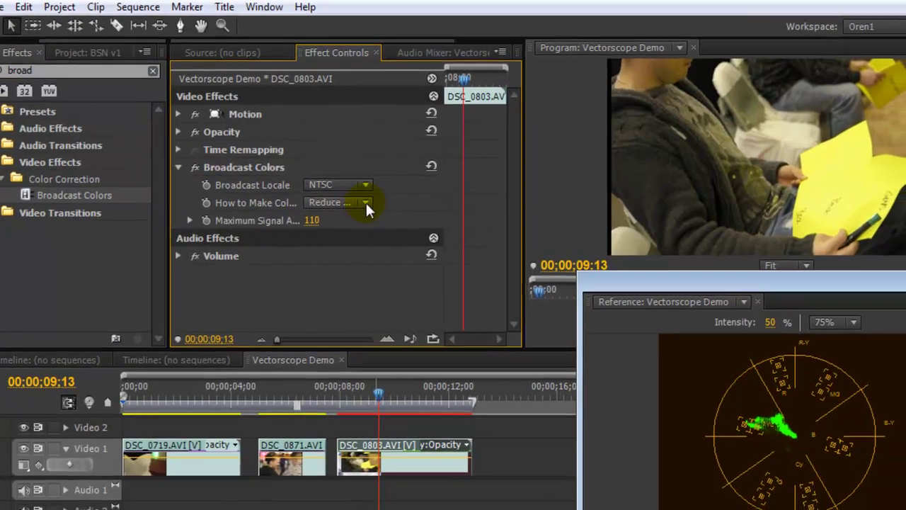
click(367, 213)
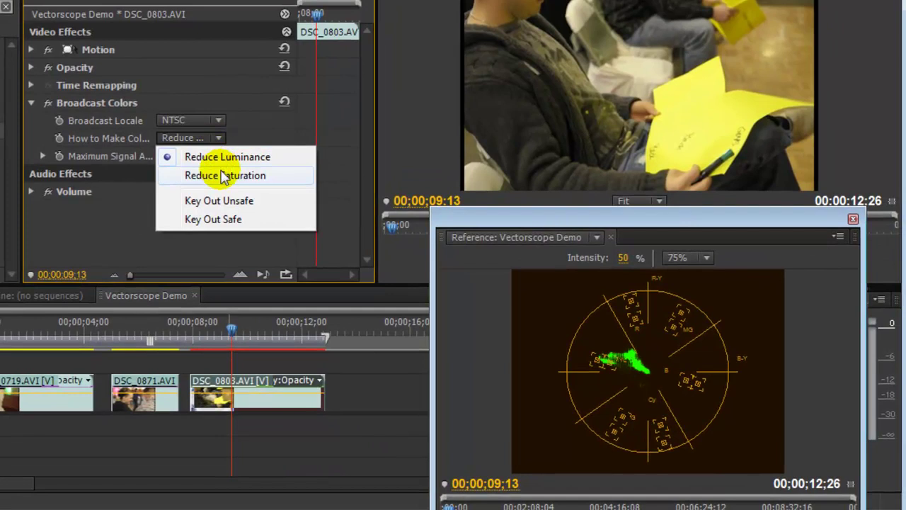
click(222, 176)
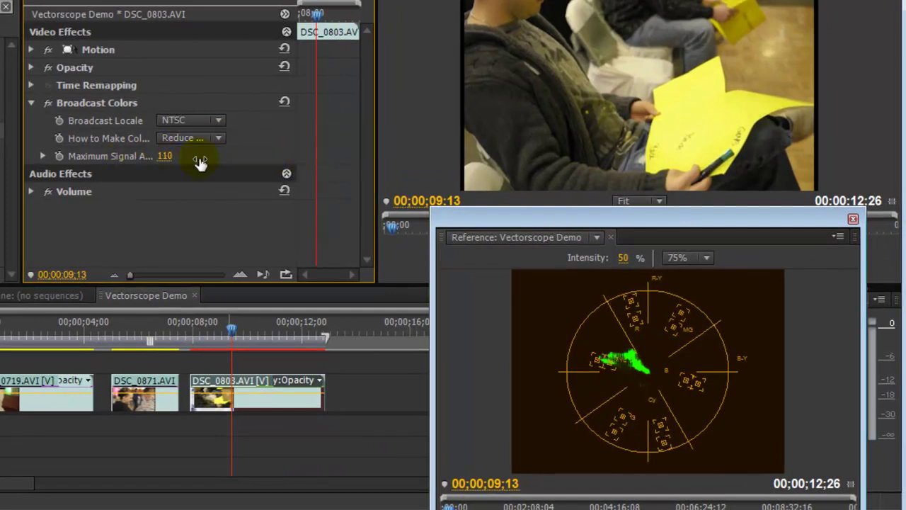
click(163, 163)
drag(163, 156, 159, 155)
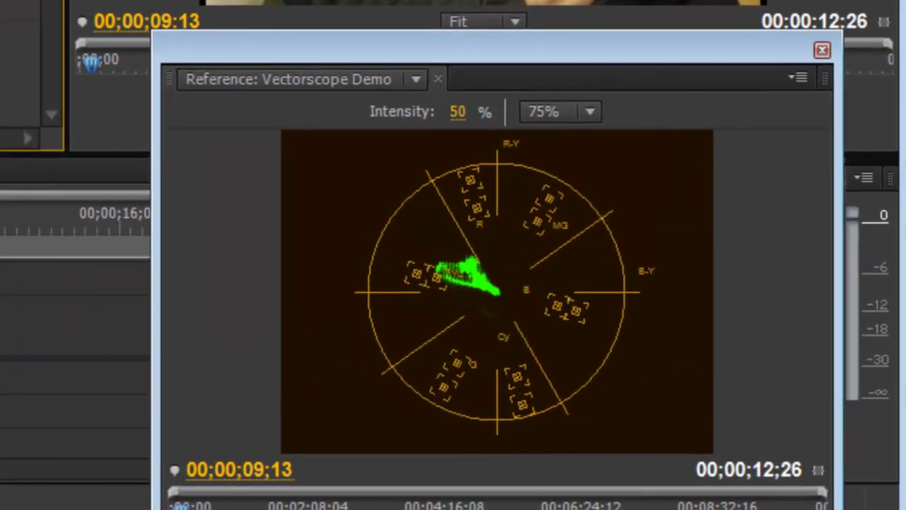